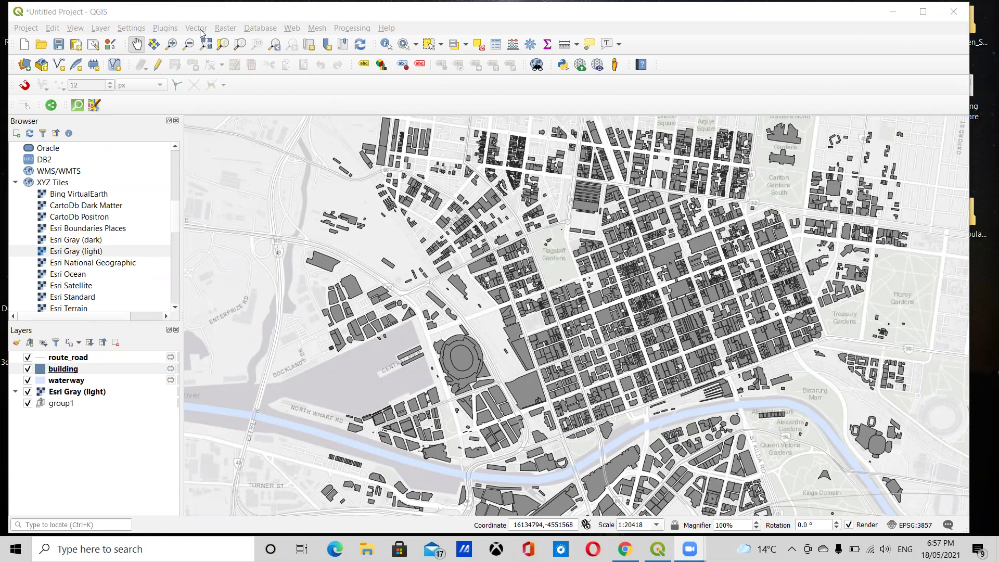
Create a new 3D map view and detach it into a floating window
{"action": "left_click", "coordinate": [74, 29]}
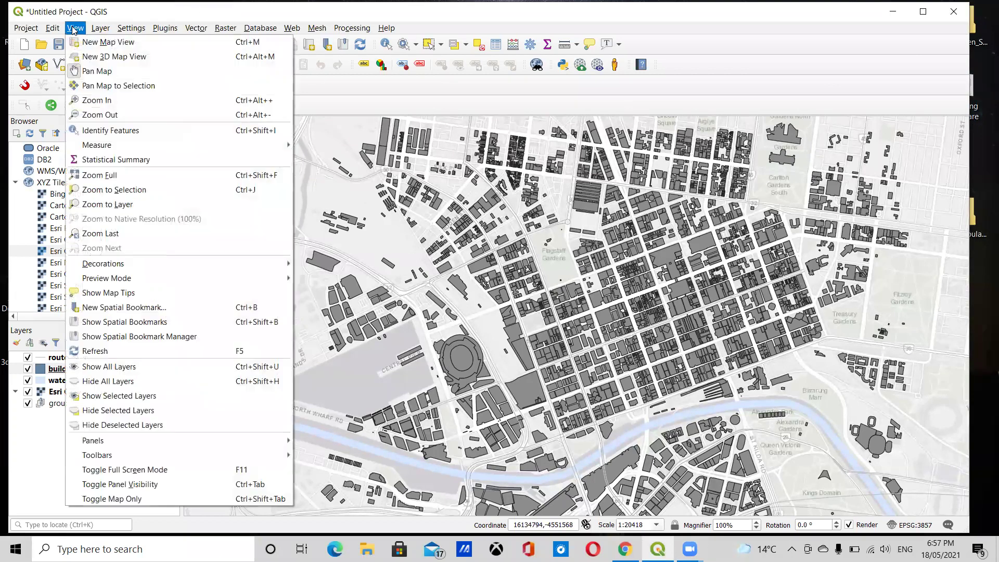
{"action": "left_click", "coordinate": [107, 64]}
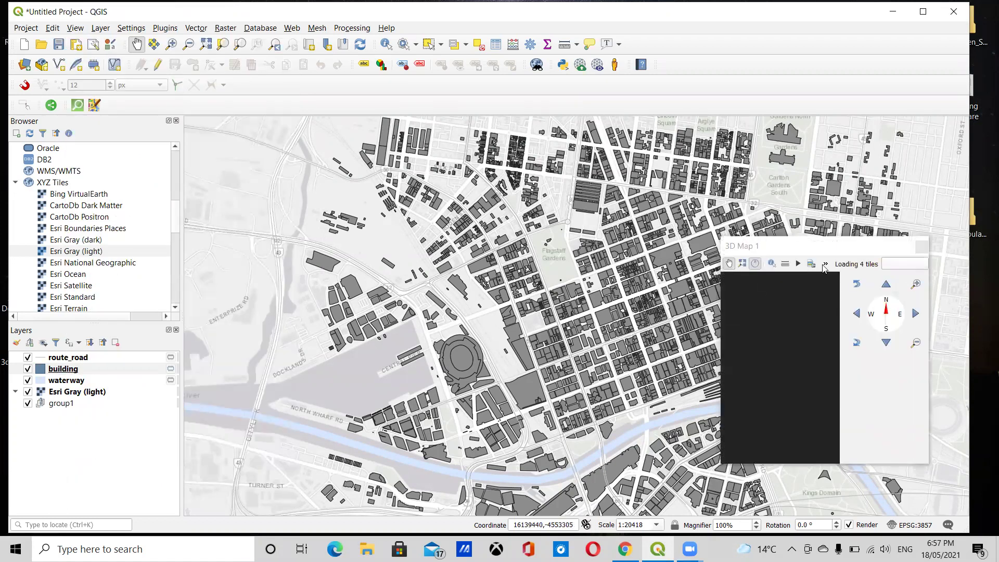
{"action": "double_click", "coordinate": [832, 242]}
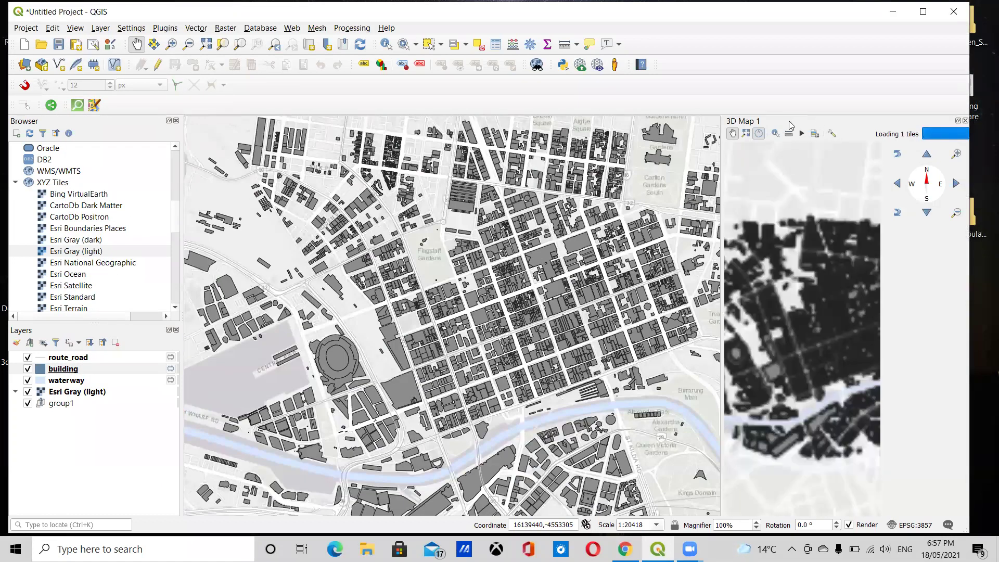
{"action": "left_click_drag", "start_coordinate": [814, 127], "coordinate": [813, 169]}
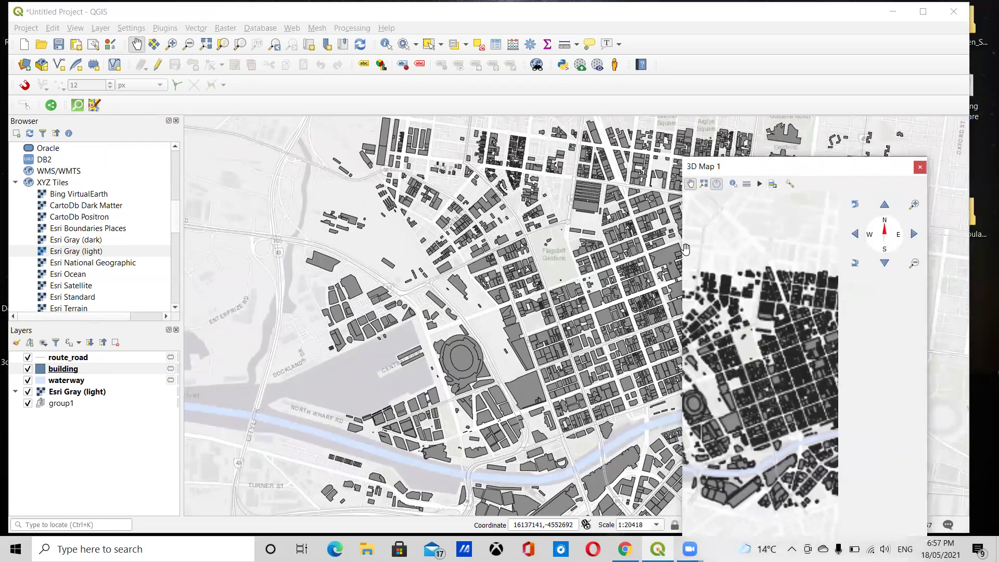
Resize the floating 3D Map 1 window and zoom in on the downtown city blocks
{"action": "left_click_drag", "start_coordinate": [680, 247], "coordinate": [464, 247]}
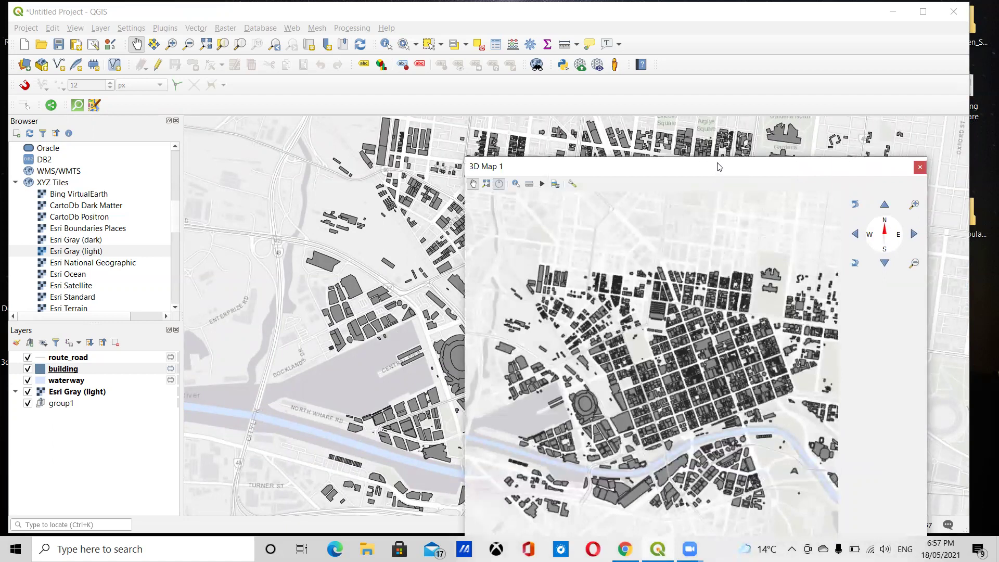
{"action": "left_click_drag", "start_coordinate": [718, 166], "coordinate": [738, 167]}
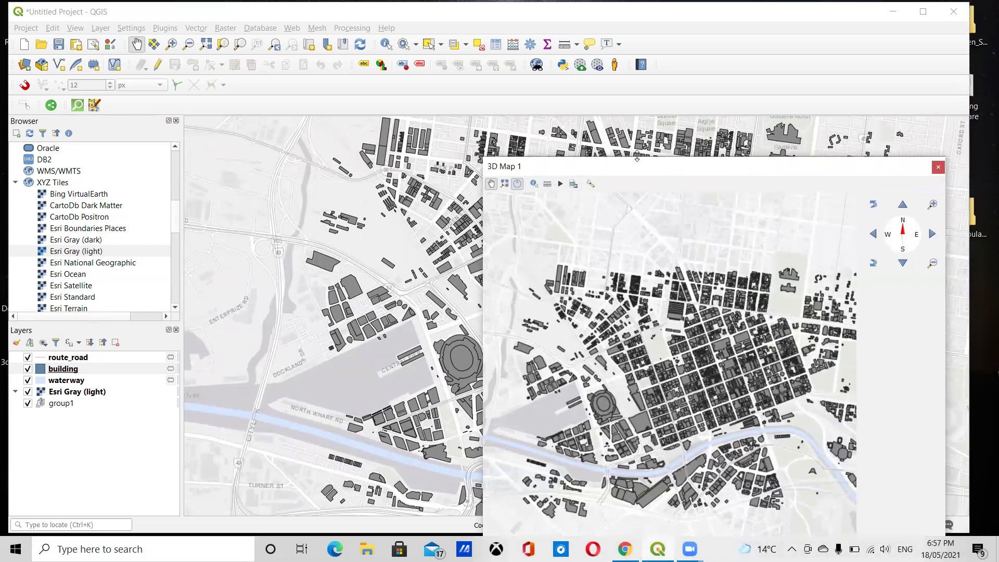
{"action": "left_click_drag", "start_coordinate": [637, 156], "coordinate": [651, 176]}
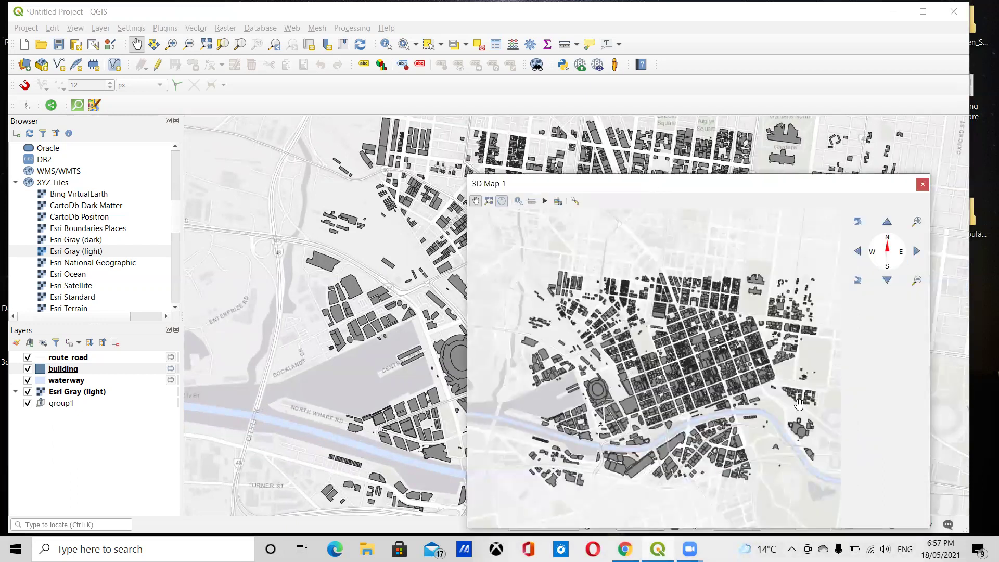
{"action": "scroll", "coordinate": [718, 408], "scroll_direction": "up", "scroll_amount": 6}
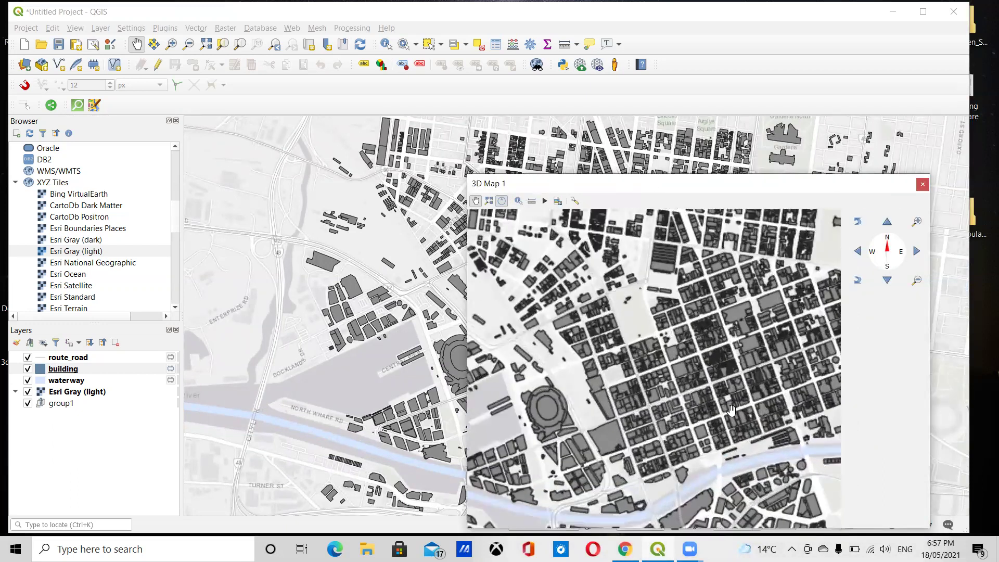
{"action": "left_click_drag", "start_coordinate": [731, 409], "coordinate": [683, 418]}
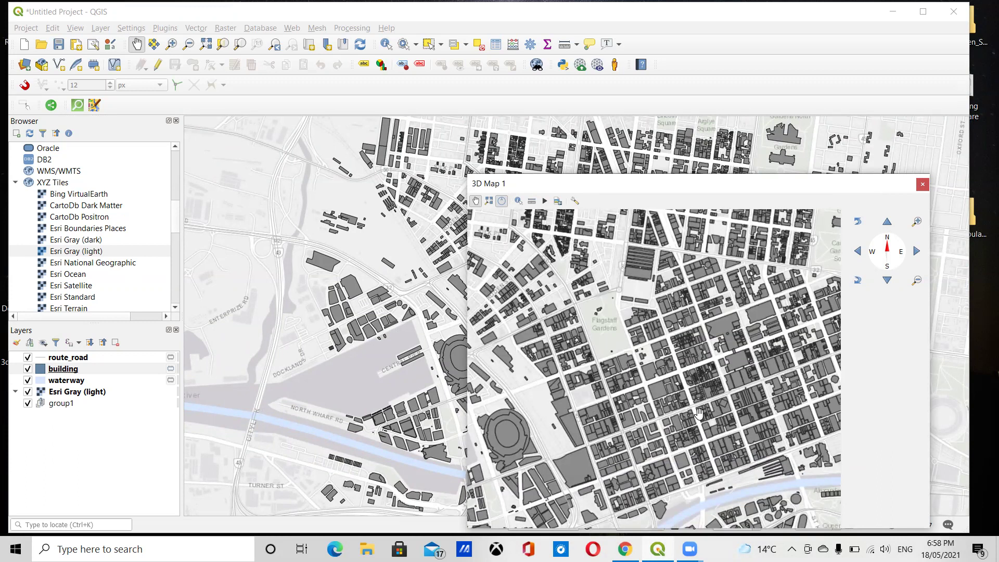
Tilt the 3D scene obliquely, dock it above the 2D map and enlarge it over most of the canvas
{"action": "middle_click_drag", "start_coordinate": [698, 412], "coordinate": [696, 448]}
{"action": "left_click_drag", "start_coordinate": [696, 448], "coordinate": [694, 415]}
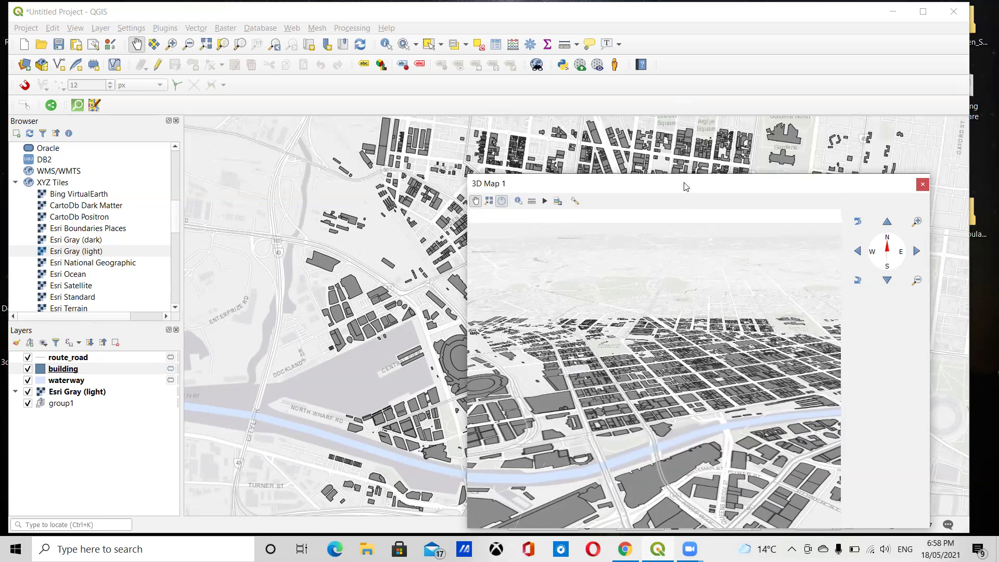
{"action": "left_click_drag", "start_coordinate": [684, 186], "coordinate": [541, 130]}
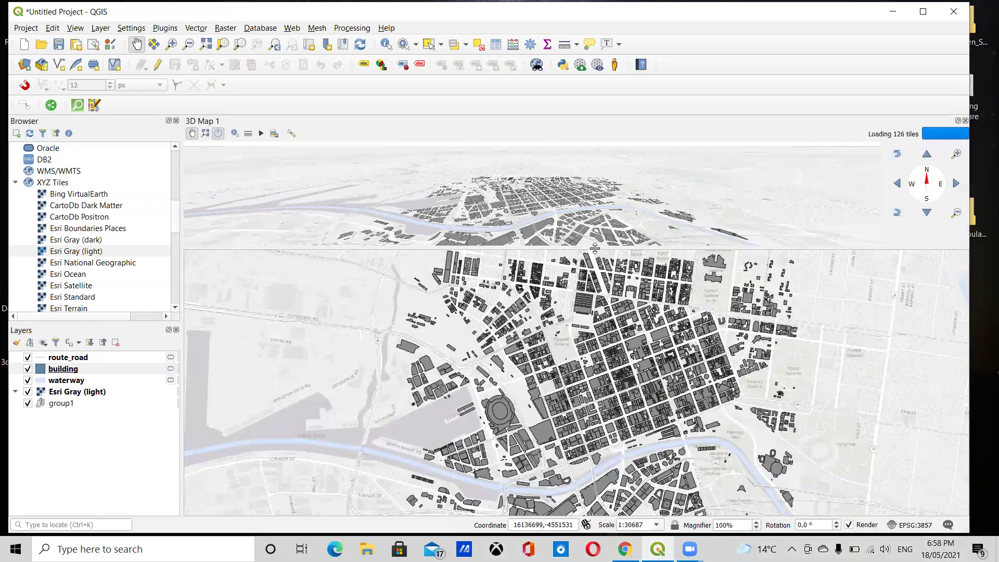
{"action": "left_click_drag", "start_coordinate": [595, 248], "coordinate": [601, 370]}
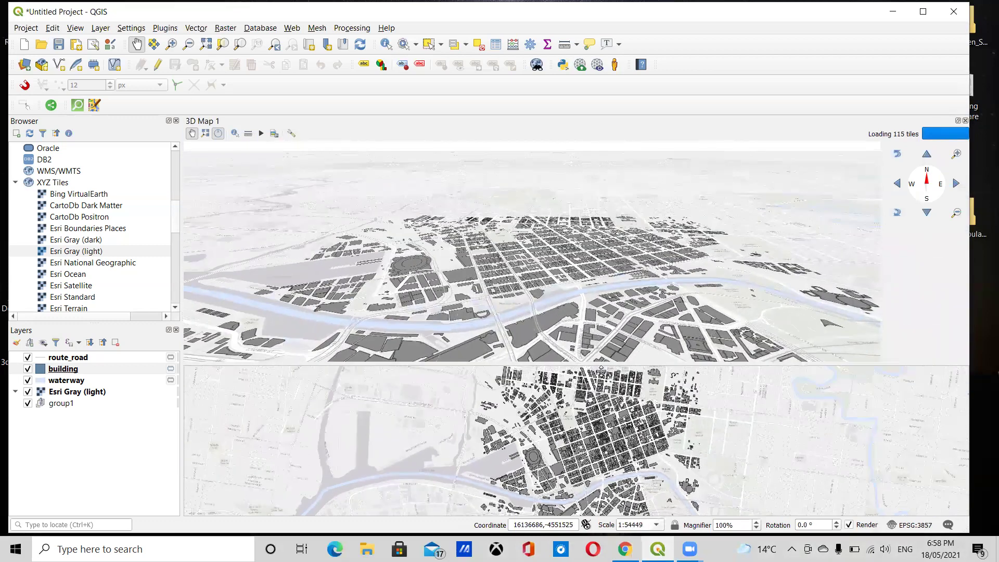
{"action": "scroll", "coordinate": [532, 304], "scroll_direction": "down", "scroll_amount": 2}
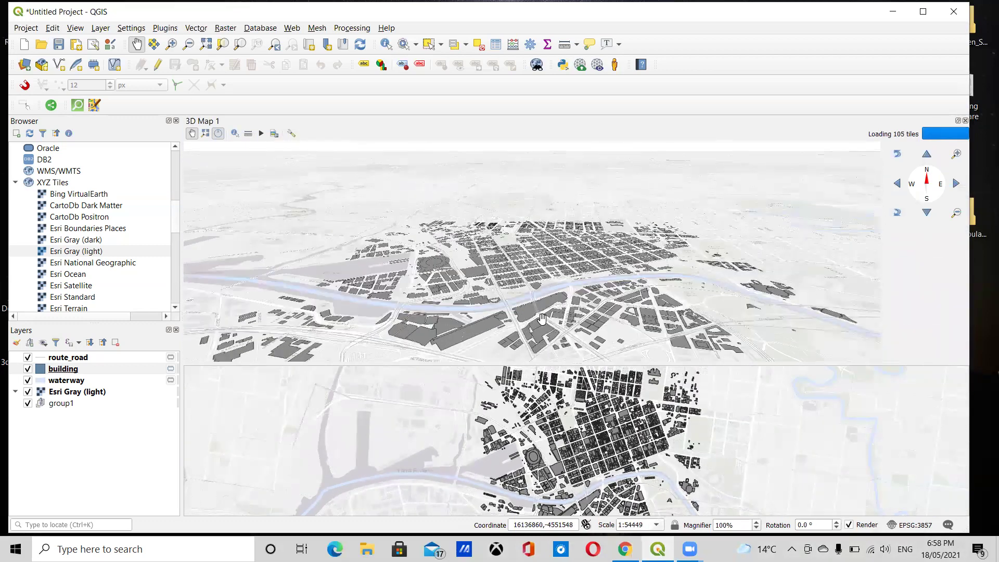
{"action": "scroll", "coordinate": [551, 343], "scroll_direction": "up", "scroll_amount": 1}
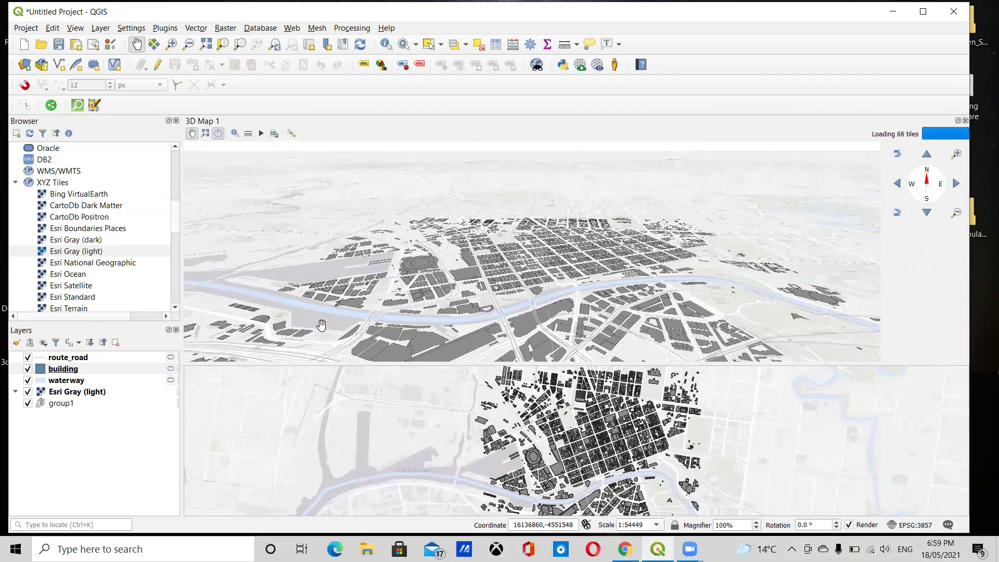
{"action": "left_click", "coordinate": [42, 371]}
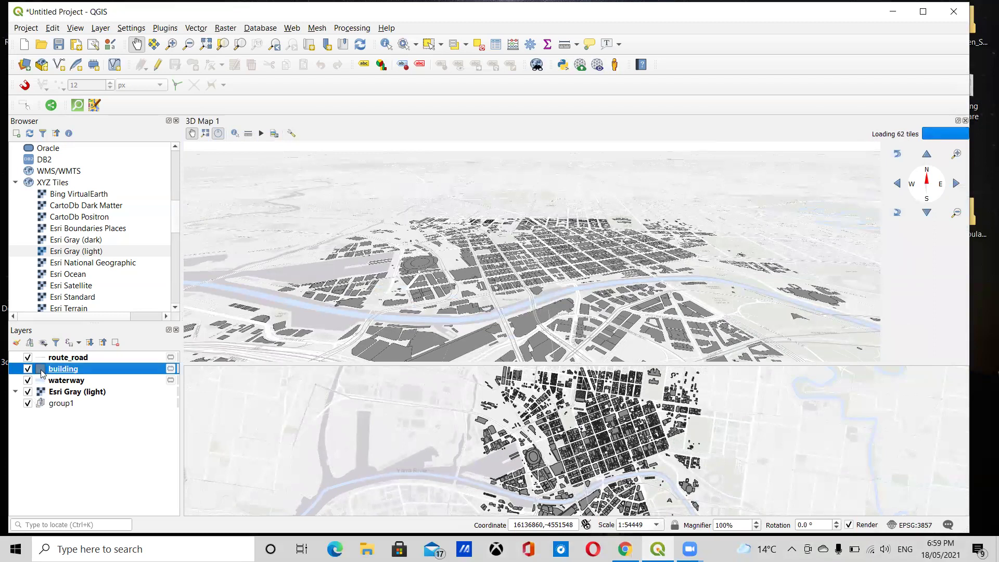
Give the building layer a single-symbol 3D renderer in its Layer Properties
{"action": "double_click", "coordinate": [42, 371]}
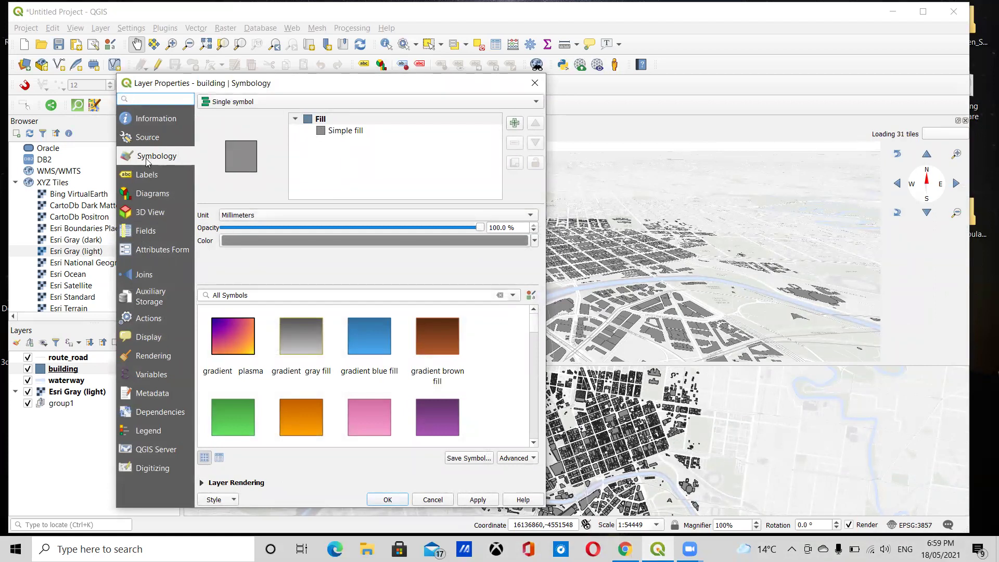
{"action": "left_click", "coordinate": [142, 214]}
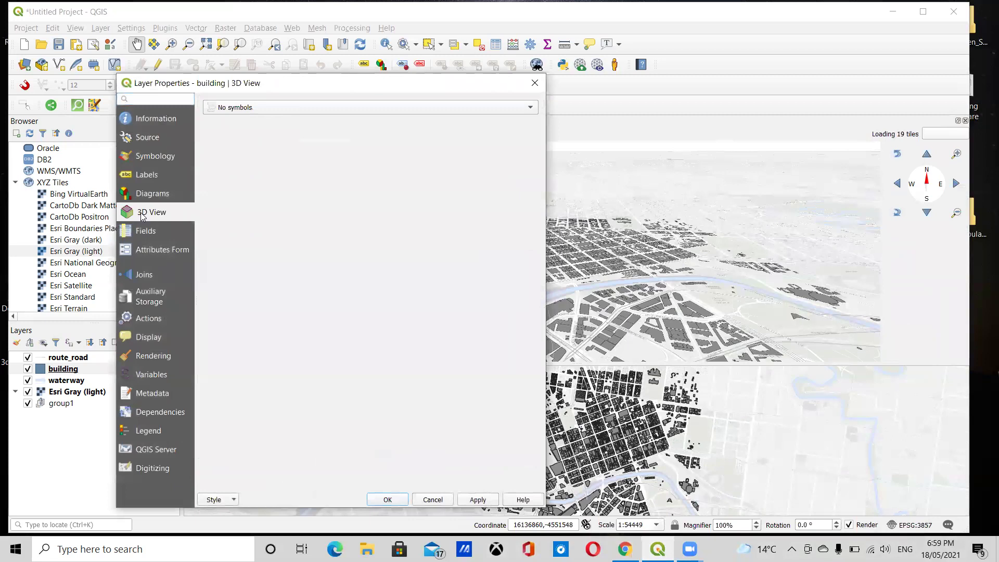
{"action": "left_click", "coordinate": [257, 110]}
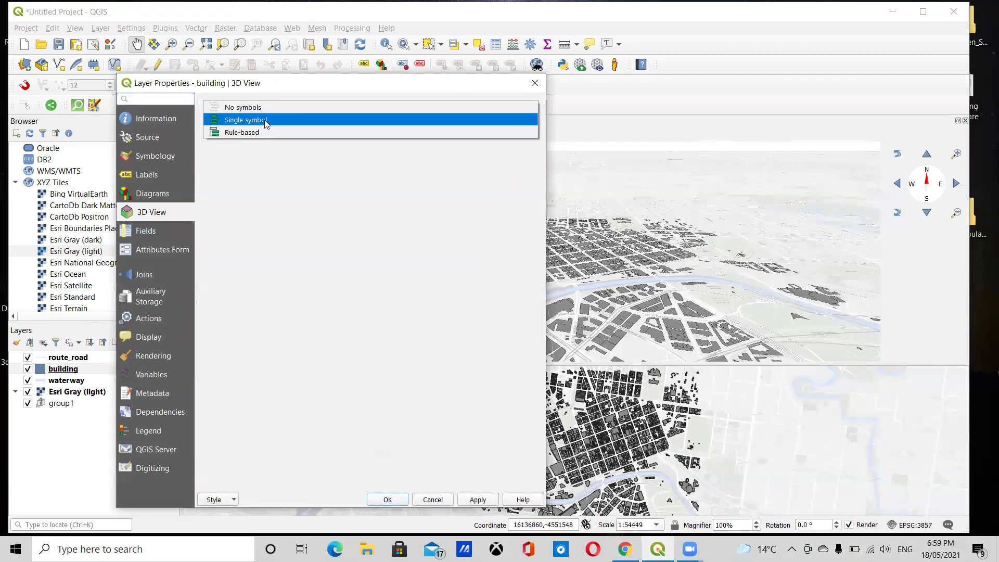
{"action": "left_click", "coordinate": [266, 121]}
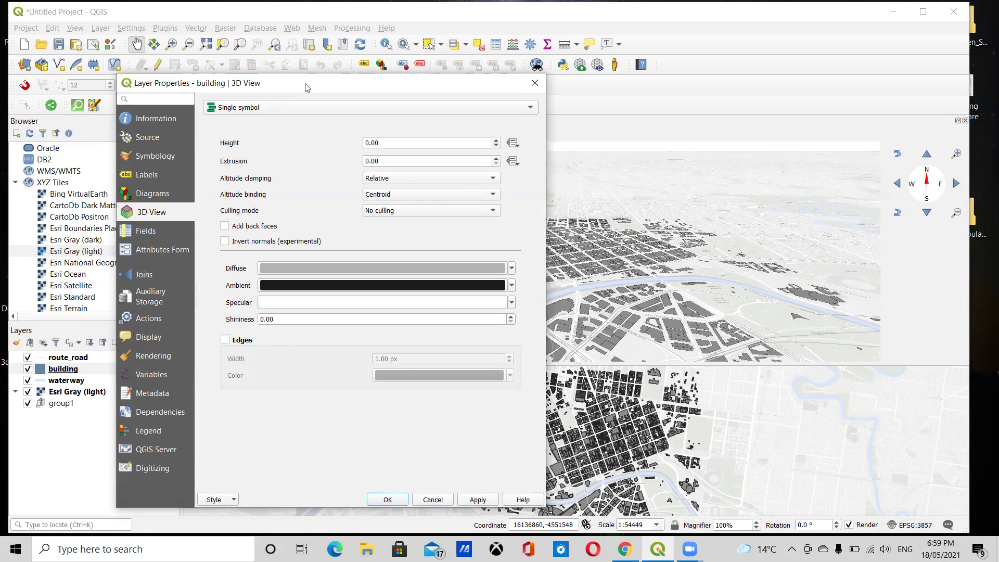
Set the building extrusion to 30 and confirm, with the dialog moved off the 3D map
{"action": "left_click_drag", "start_coordinate": [307, 88], "coordinate": [264, 94]}
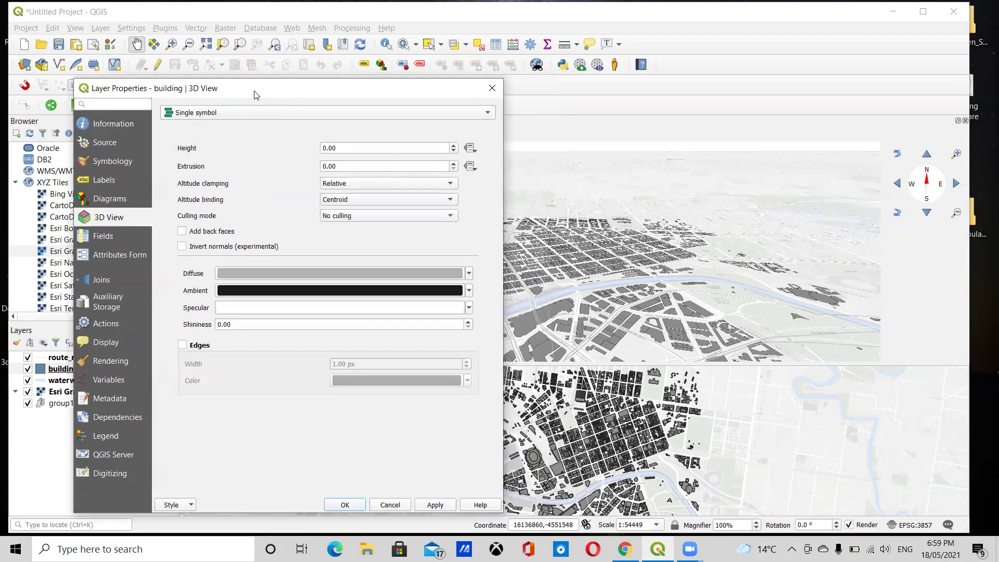
{"action": "left_click_drag", "start_coordinate": [255, 93], "coordinate": [738, 101]}
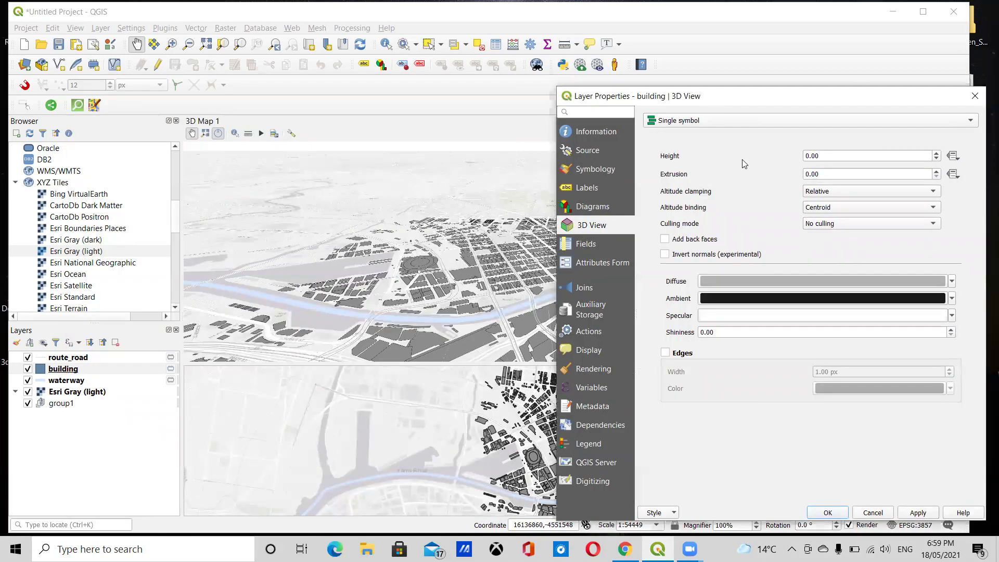
{"action": "left_click", "coordinate": [842, 172]}
{"action": "key", "text": "ctrl+a"}
{"action": "type", "text": "30"}
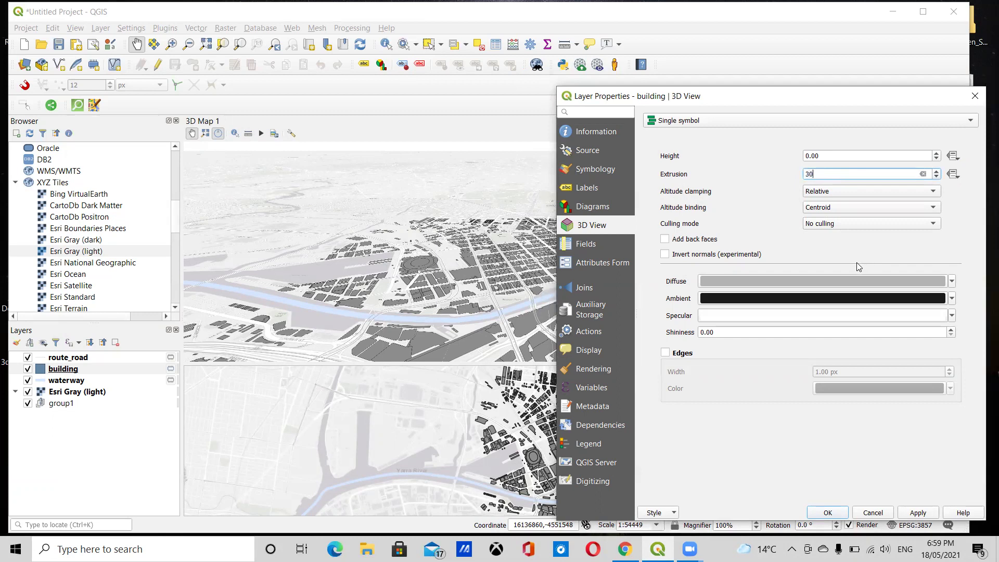
{"action": "key", "text": "Return"}
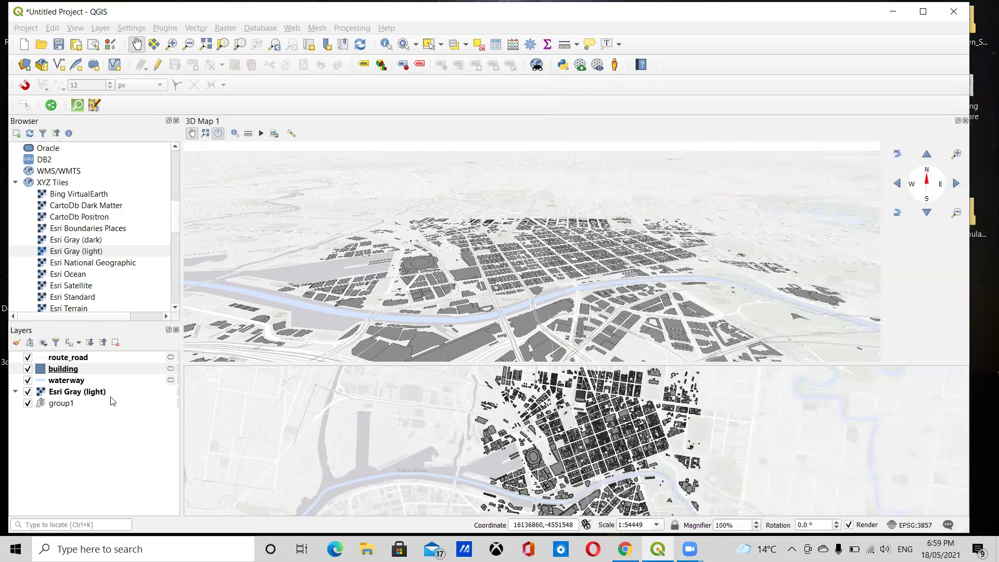
Reopen the building layer's 3D settings and position the window to the left
{"action": "left_click", "coordinate": [44, 371]}
{"action": "double_click", "coordinate": [43, 372]}
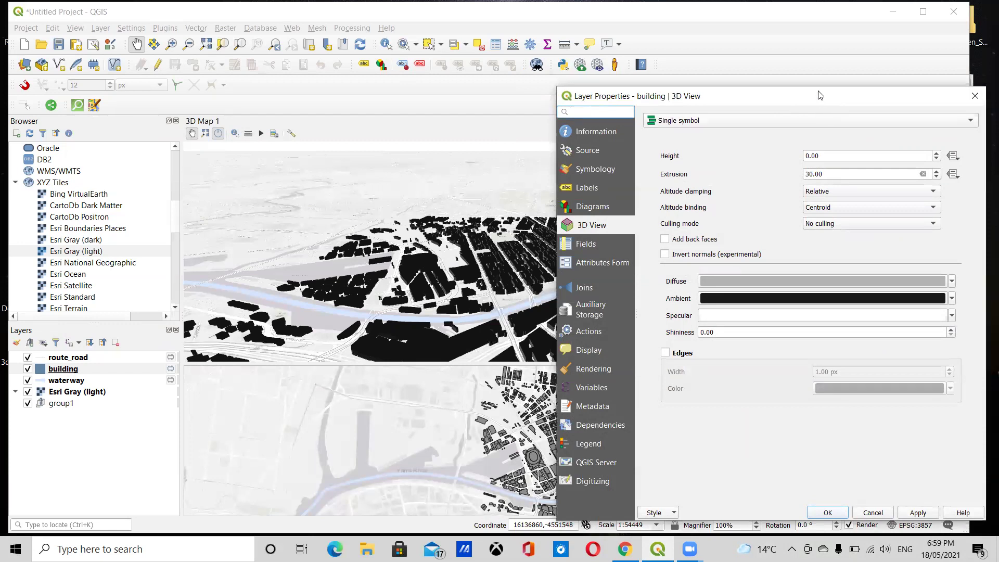
{"action": "left_click_drag", "start_coordinate": [816, 93], "coordinate": [833, 82]}
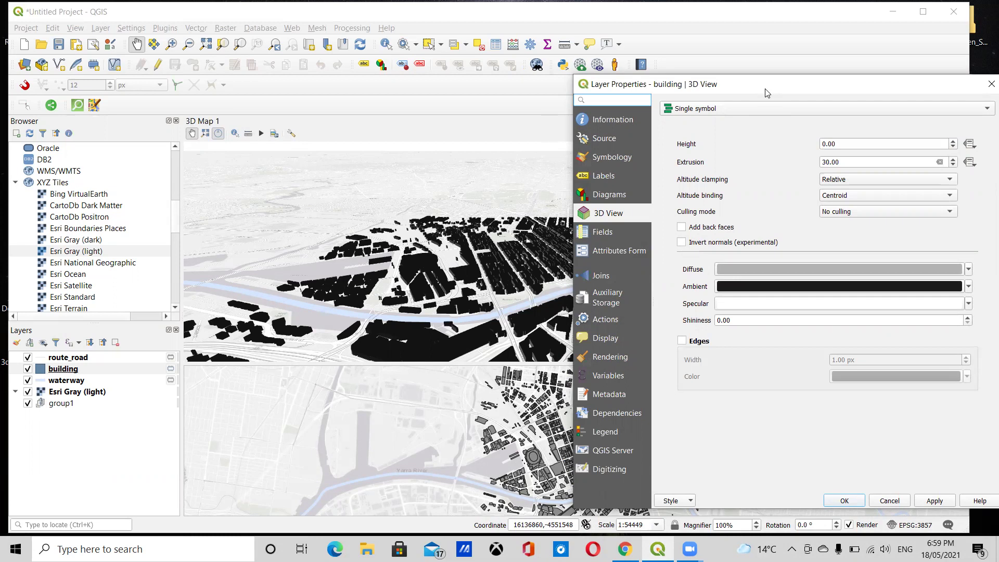
{"action": "left_click_drag", "start_coordinate": [764, 93], "coordinate": [676, 92]}
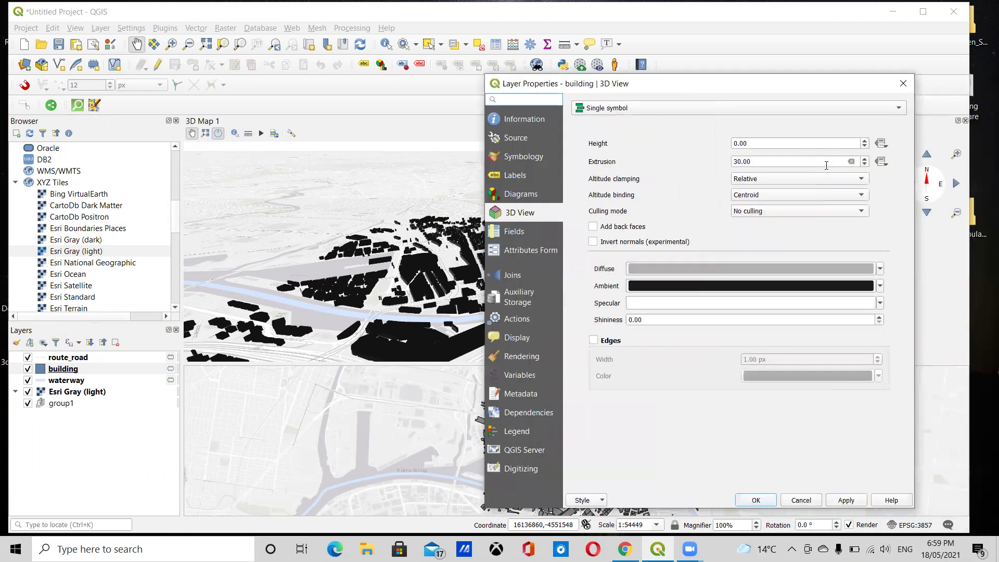
Drive extrusion from the height field, clear the fixed 30.00 value and apply
{"action": "left_click", "coordinate": [882, 162]}
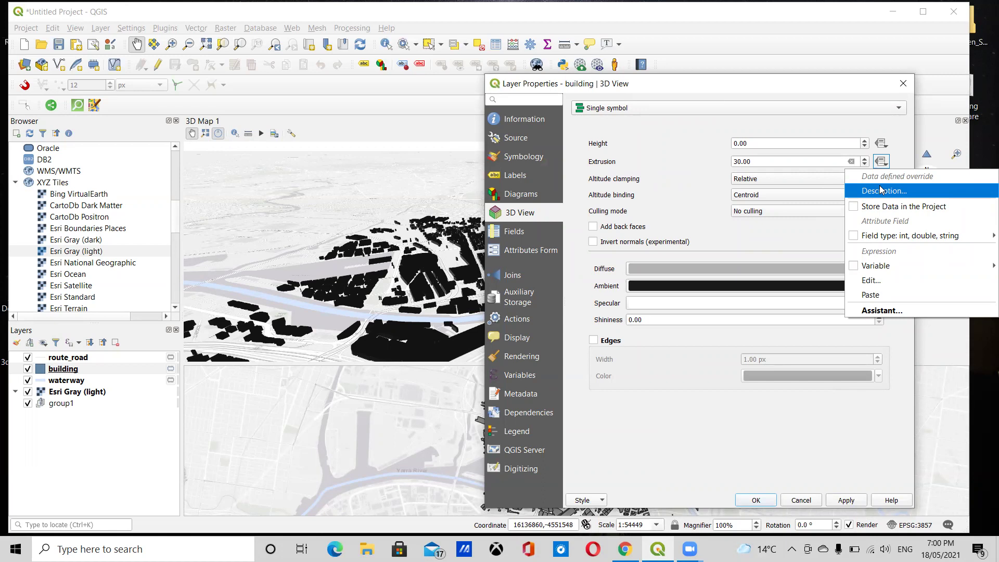
{"action": "mouse_move", "coordinate": [893, 234]}
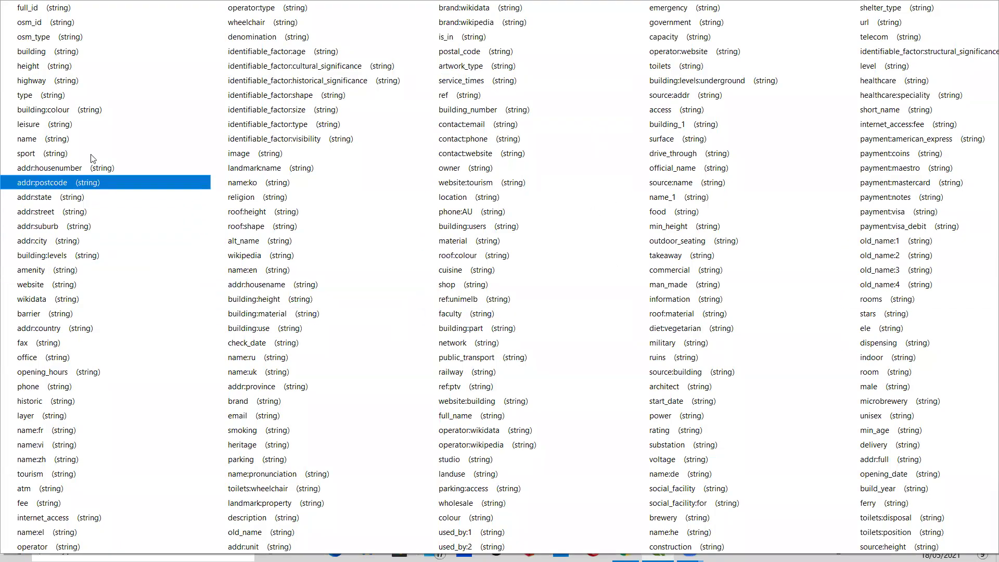
{"action": "left_click", "coordinate": [34, 67]}
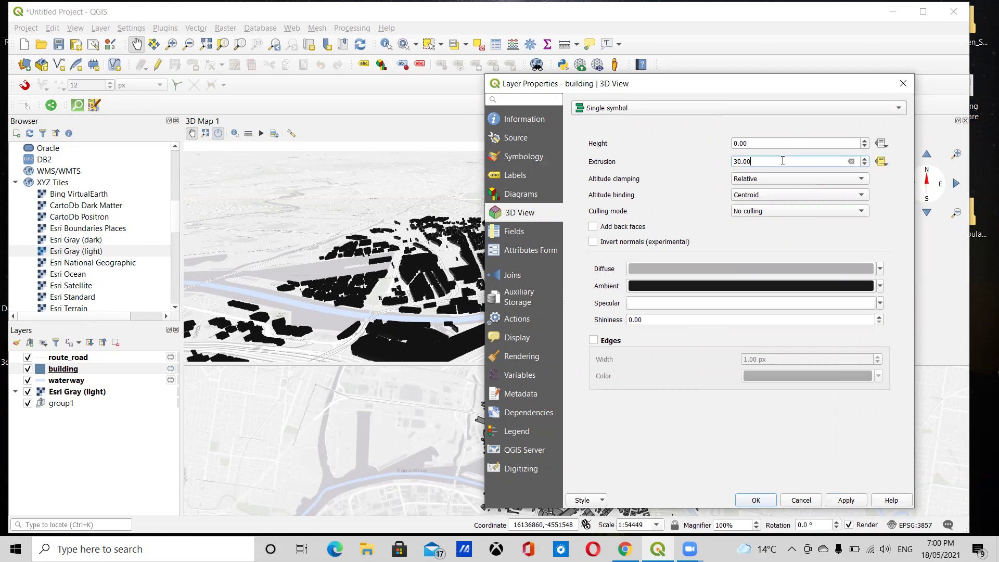
{"action": "left_click_drag", "start_coordinate": [783, 161], "coordinate": [642, 161]}
{"action": "key", "text": "BackSpace"}
{"action": "left_click", "coordinate": [846, 501]}
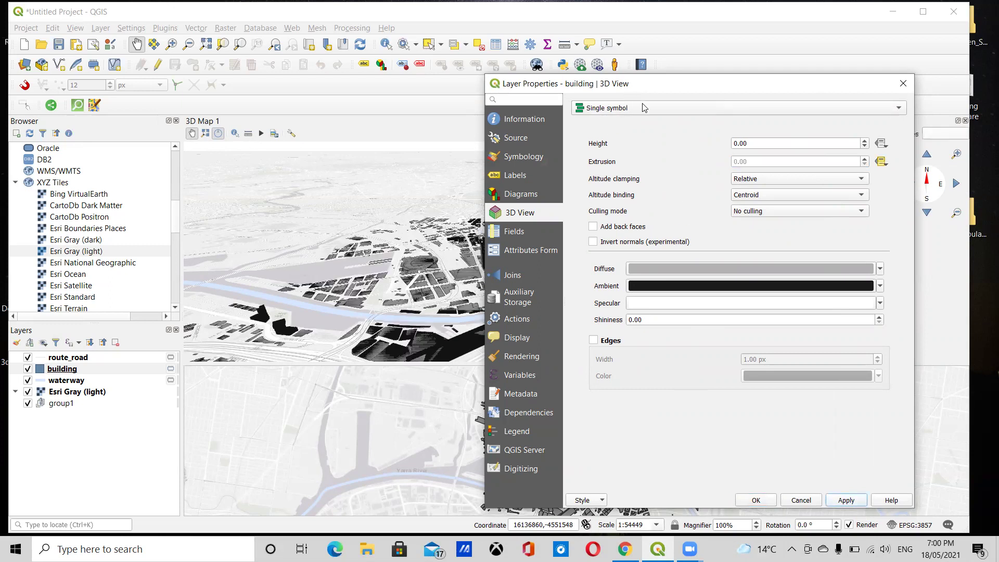
{"action": "left_click_drag", "start_coordinate": [645, 83], "coordinate": [163, 79]}
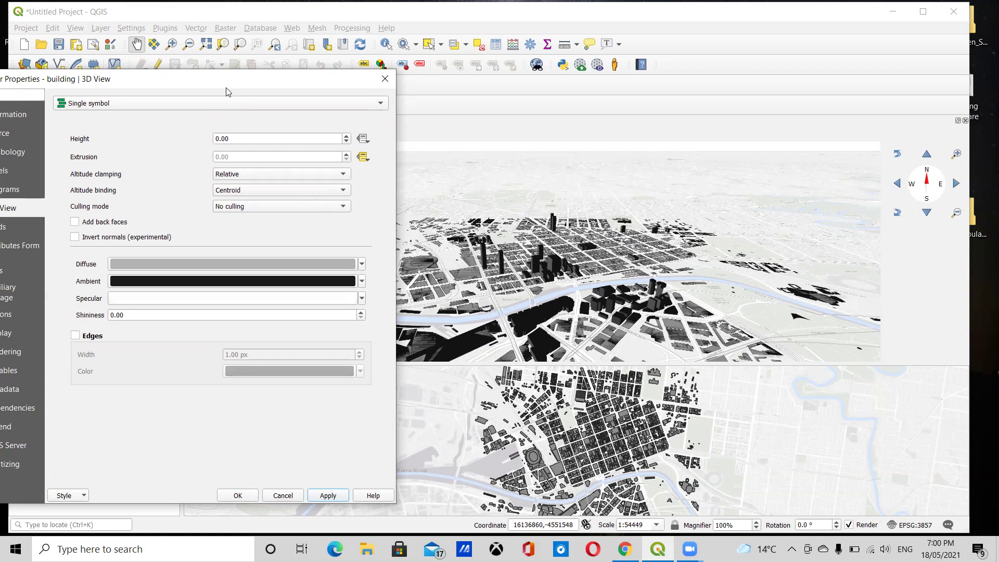
Deactivate the height-field override and set a fixed extrusion of 50 for all buildings
{"action": "left_click_drag", "start_coordinate": [229, 87], "coordinate": [273, 91]}
{"action": "left_click", "coordinate": [382, 162]}
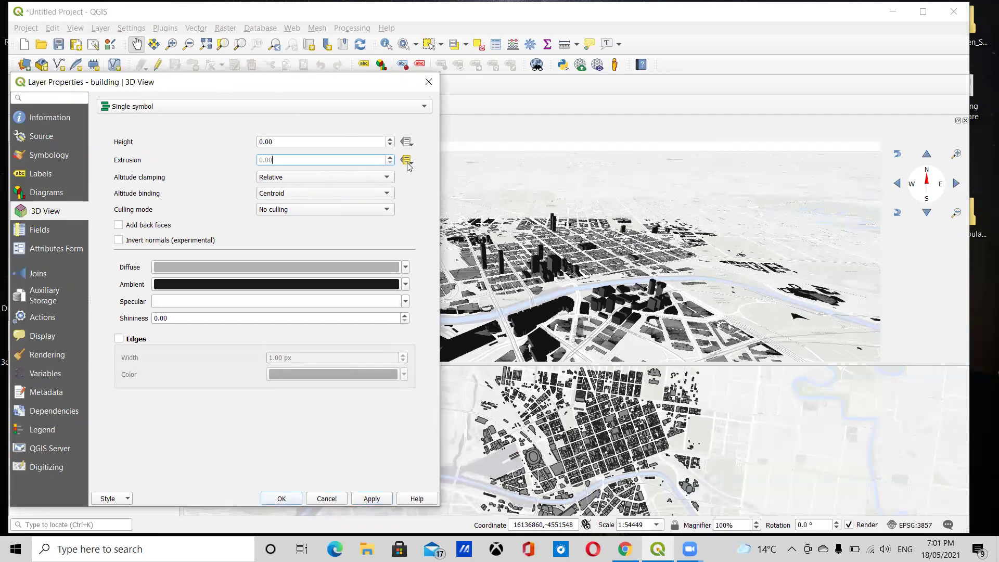
{"action": "left_click", "coordinate": [407, 161]}
{"action": "left_click", "coordinate": [351, 172]}
{"action": "left_click", "coordinate": [389, 157]}
{"action": "type", "text": "50"}
{"action": "key", "text": "Return"}
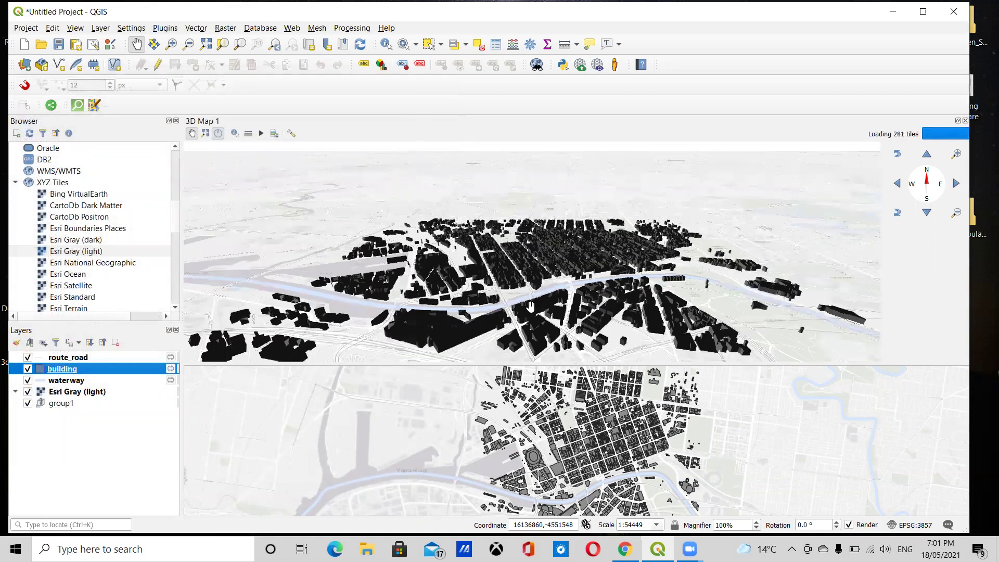
{"action": "scroll", "coordinate": [530, 306], "scroll_direction": "up", "scroll_amount": 1}
{"action": "scroll", "coordinate": [551, 313], "scroll_direction": "up", "scroll_amount": 1}
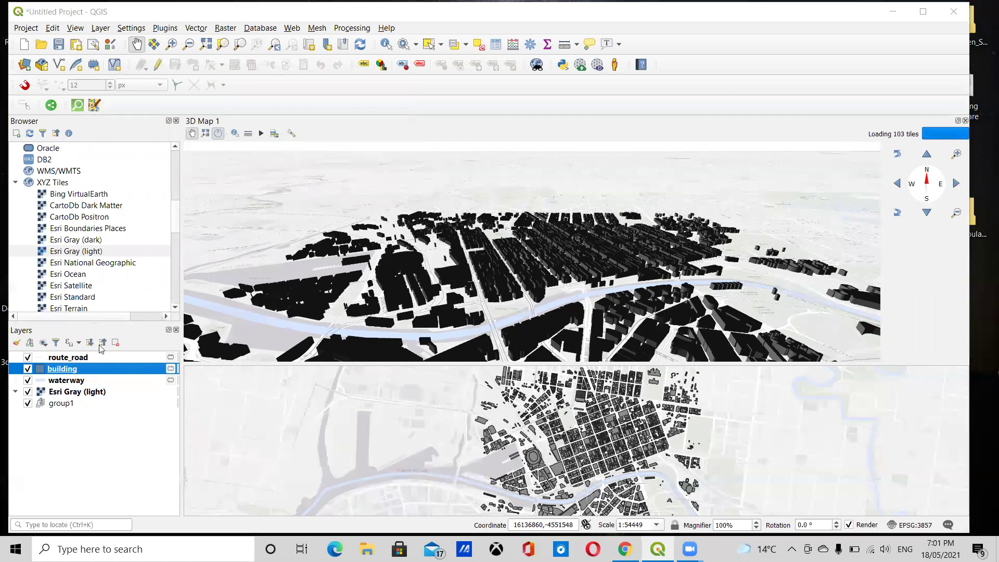
Change the building layer's ambient colour from black to pale yellow and apply it
{"action": "double_click", "coordinate": [39, 371]}
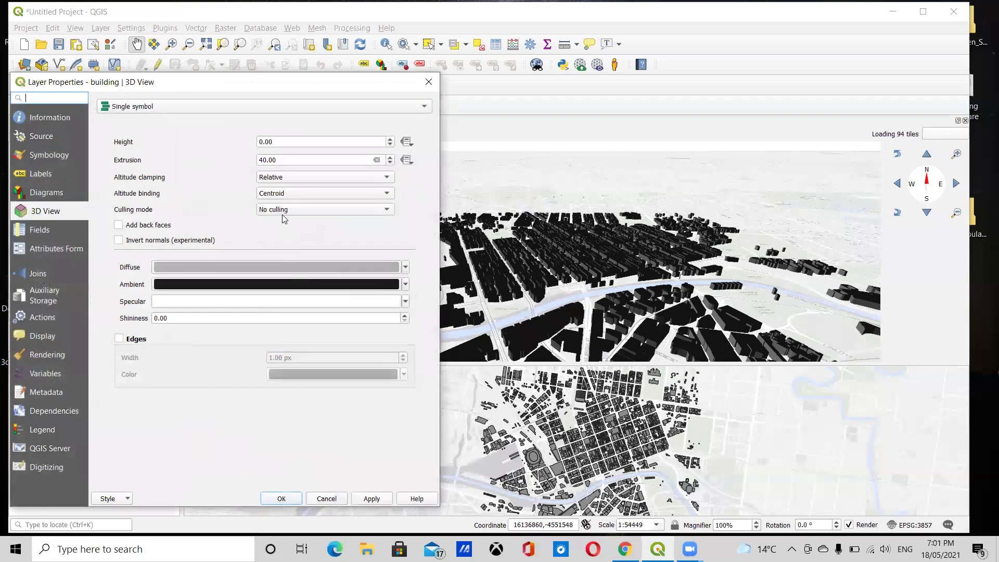
{"action": "left_click", "coordinate": [405, 284]}
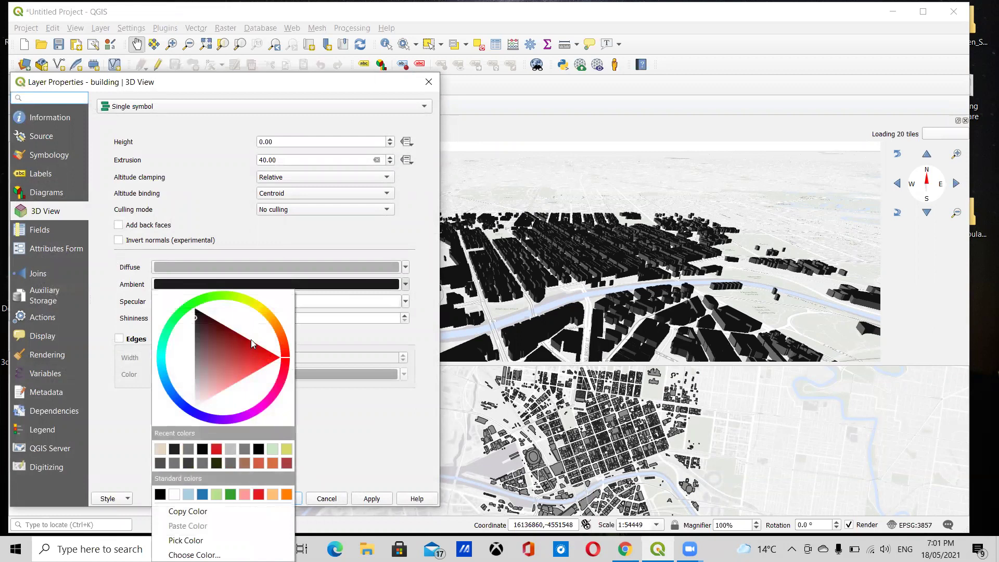
{"action": "left_click", "coordinate": [266, 309]}
{"action": "left_click", "coordinate": [221, 376]}
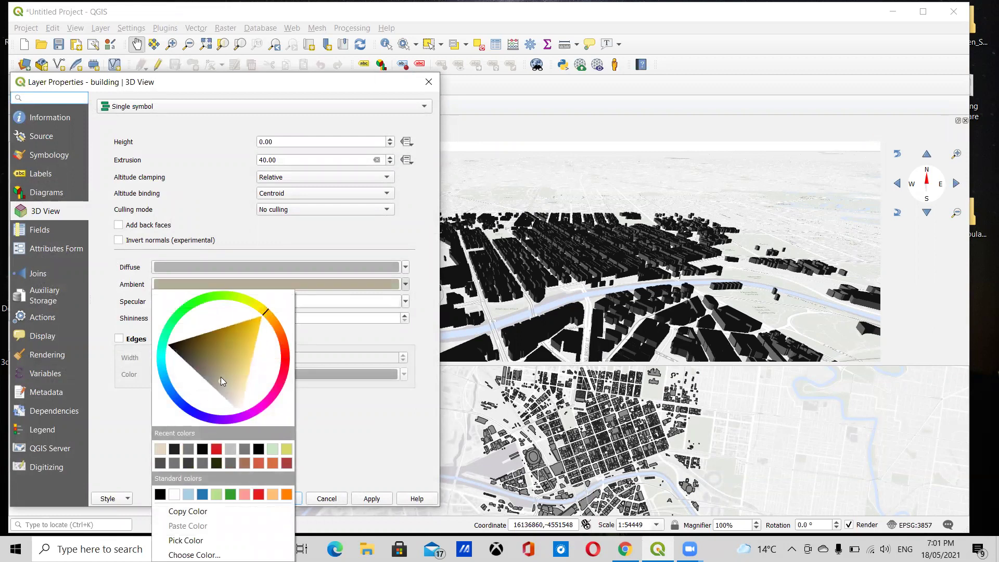
{"action": "left_click_drag", "start_coordinate": [221, 376], "coordinate": [246, 384]}
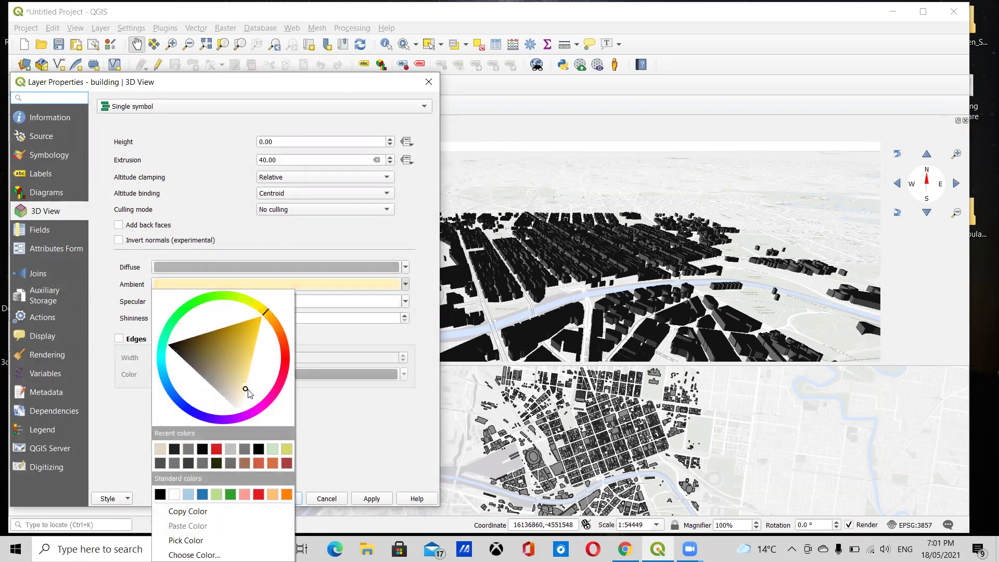
{"action": "left_click", "coordinate": [348, 487]}
{"action": "left_click", "coordinate": [371, 498]}
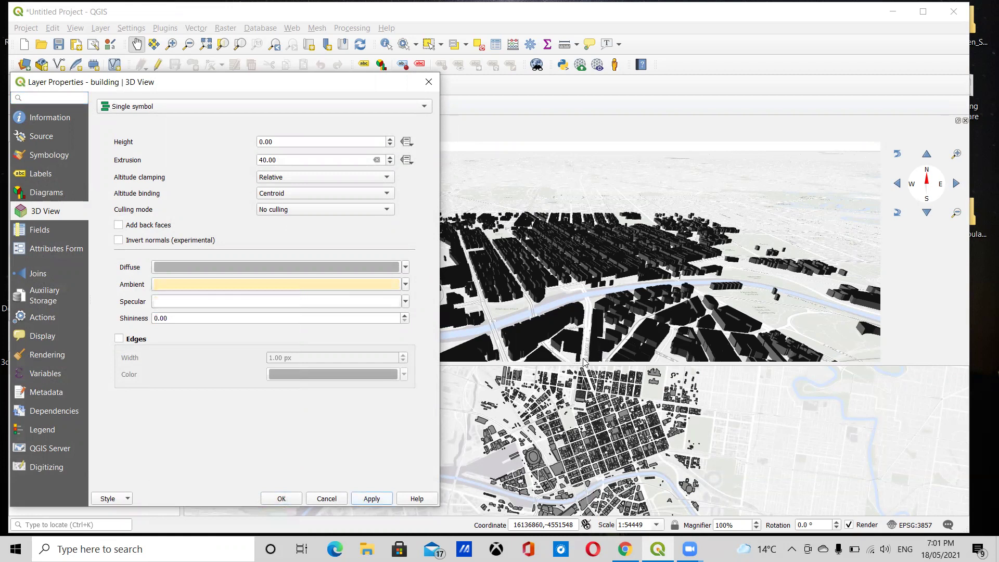